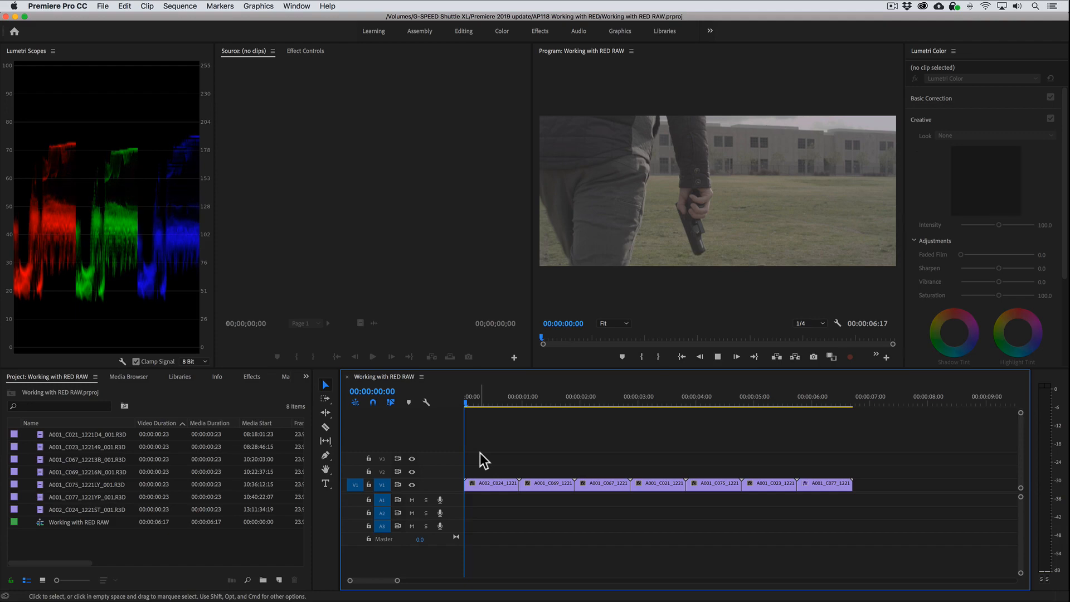
# - Play the opening shots of the RED RAW sequence and check the available playback resolutions for the program view
pyautogui.press('space')
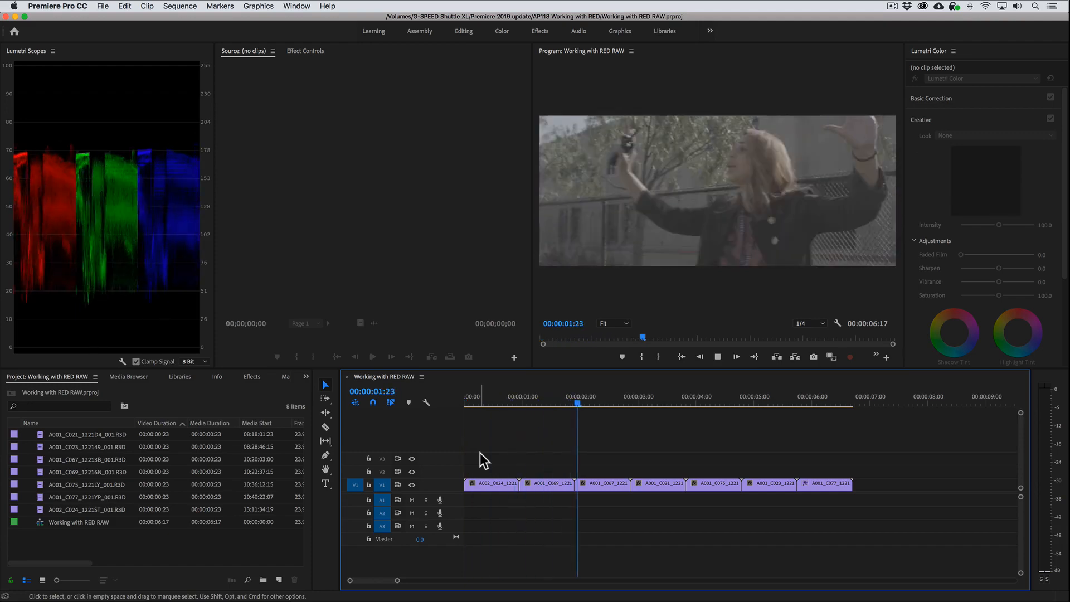
pyautogui.press('space')
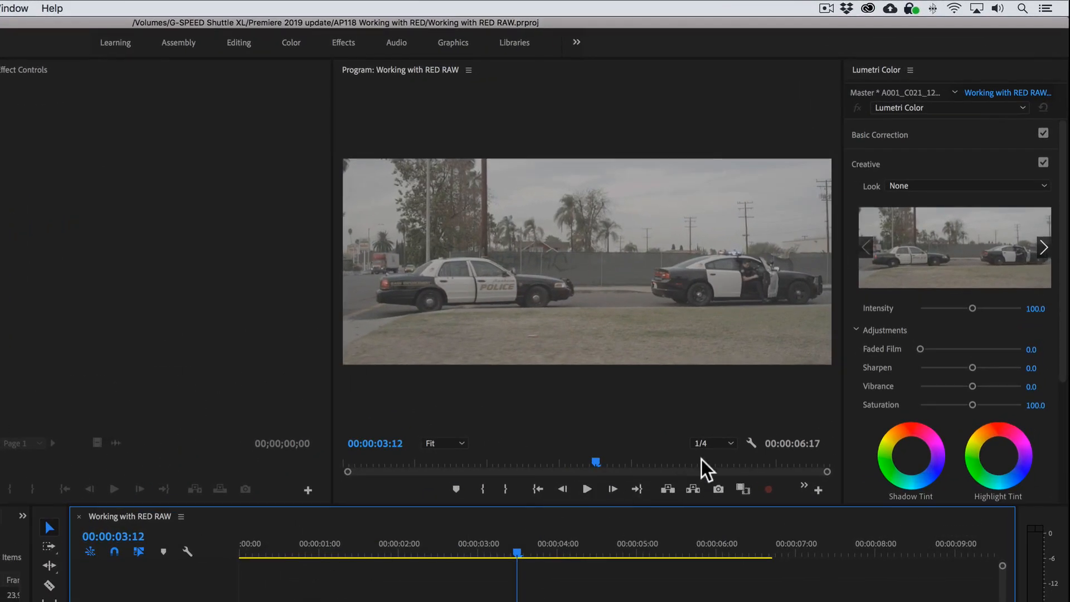
pyautogui.click(732, 444)
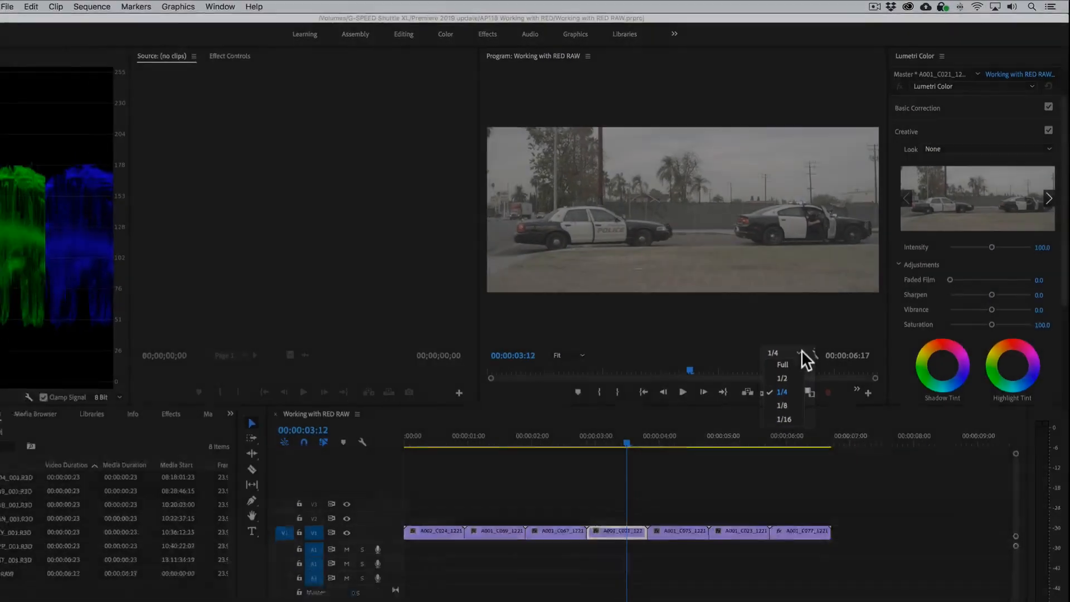
pyautogui.click(735, 444)
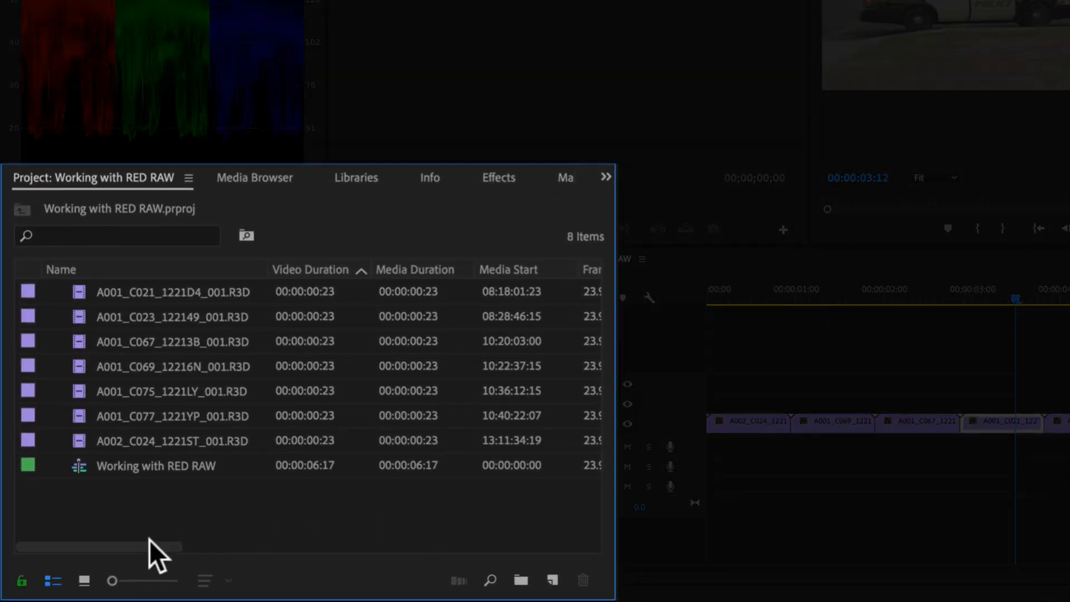
# - Check the clips' Video Info in the project and show the master clip RED Source Settings for A001_C021_1221D4_001.R3D
pyautogui.moveTo(132, 551); pyautogui.dragTo(324, 551)
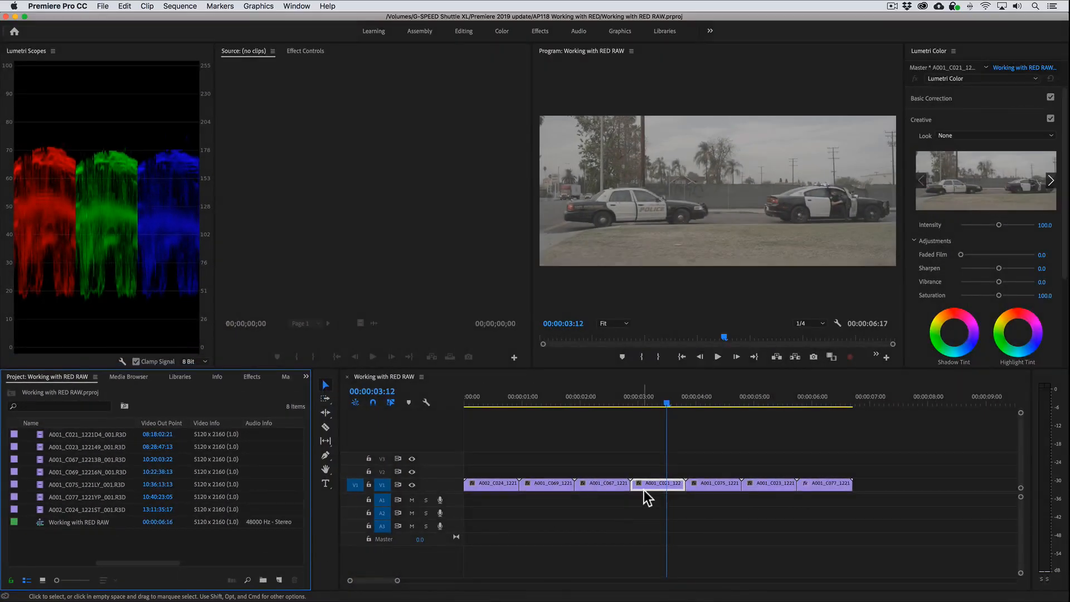
pyautogui.doubleClick(648, 484)
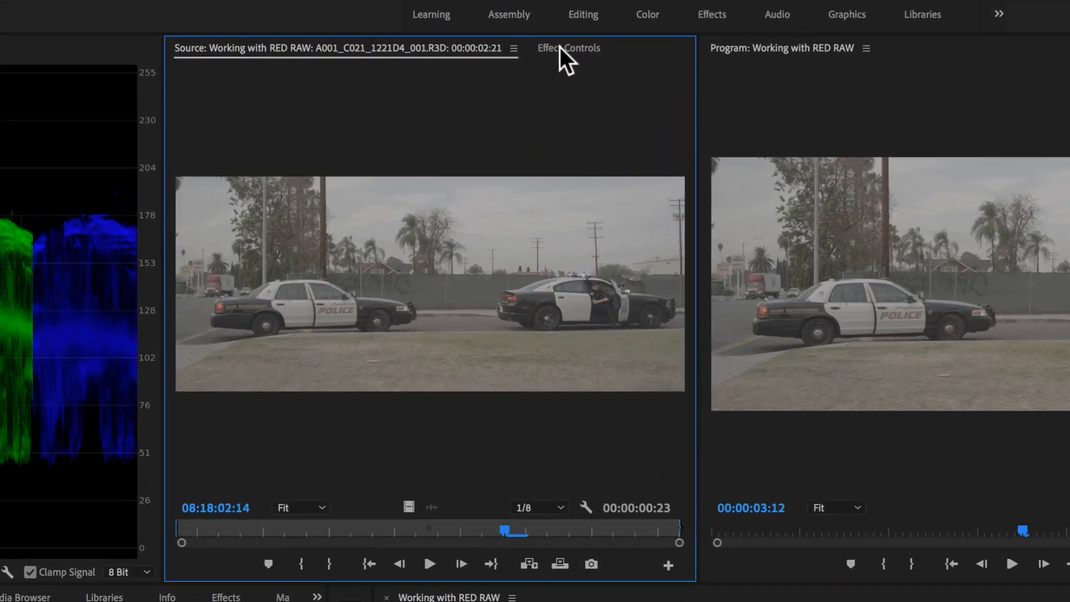
pyautogui.click(560, 48)
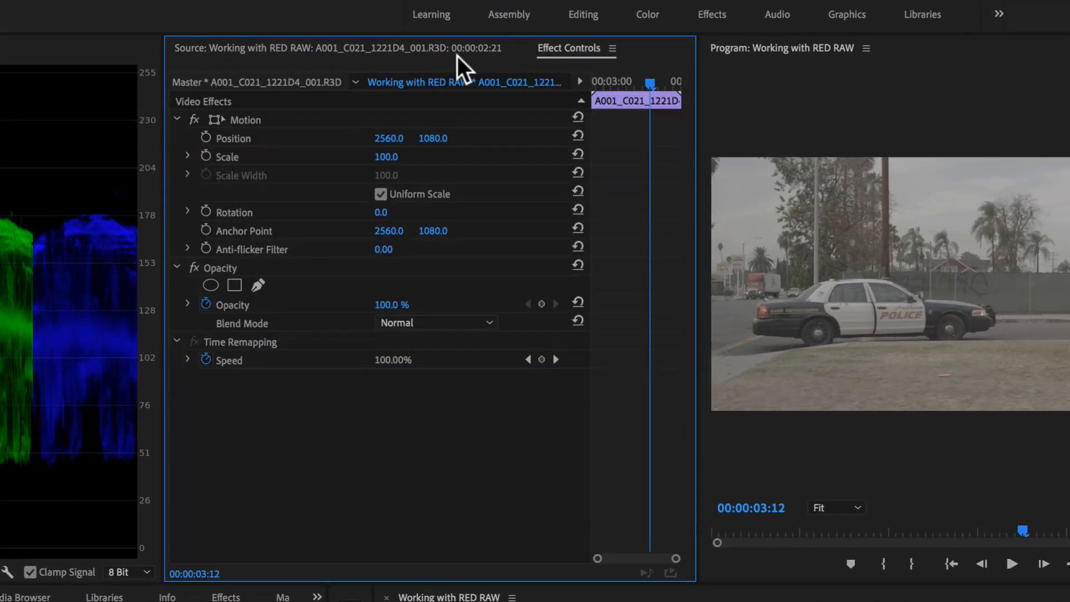
pyautogui.click(305, 82)
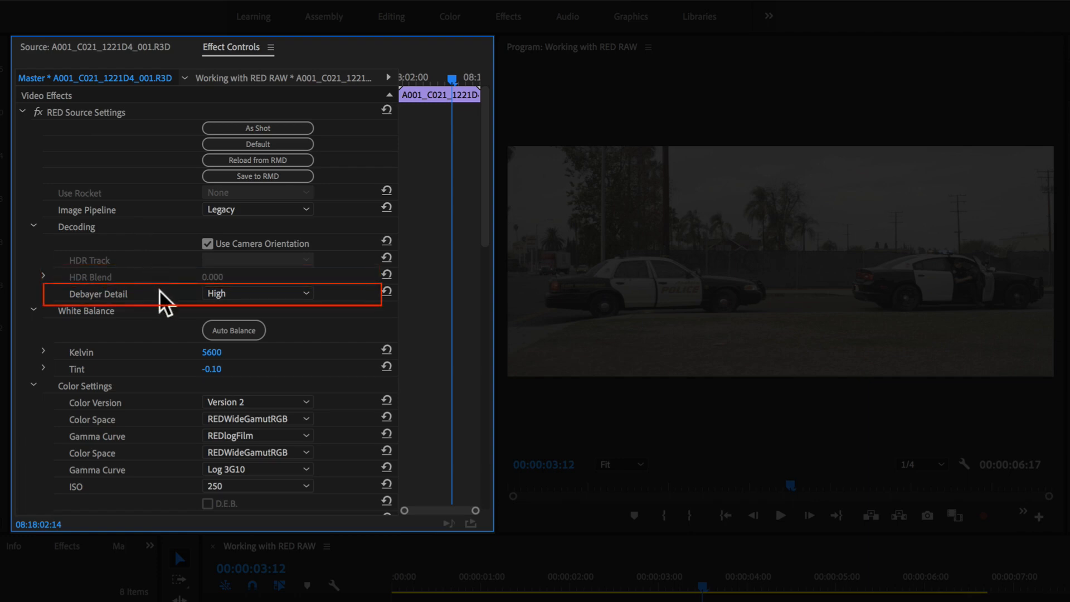
# - Auto-balance the master clip's white balance by sampling the white area of the police car on the right
pyautogui.click(248, 329)
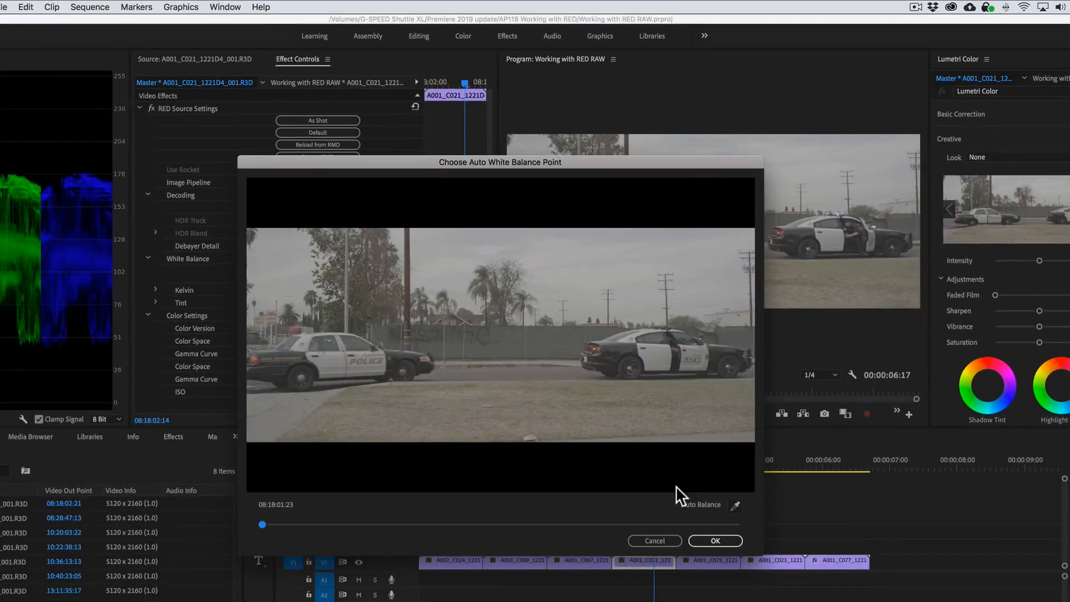
pyautogui.click(735, 506)
pyautogui.click(626, 340)
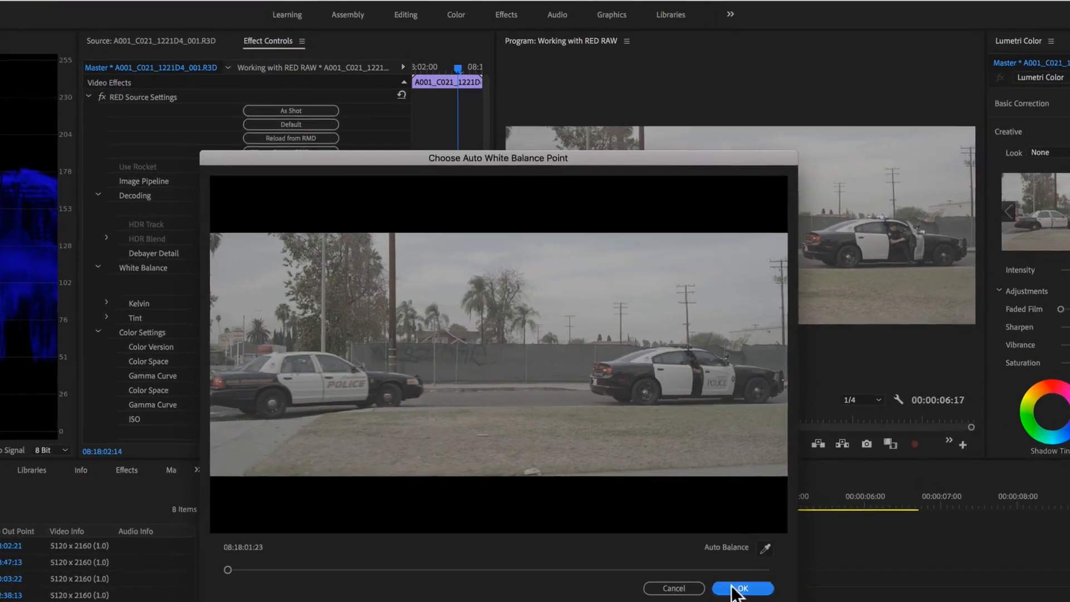
pyautogui.click(735, 588)
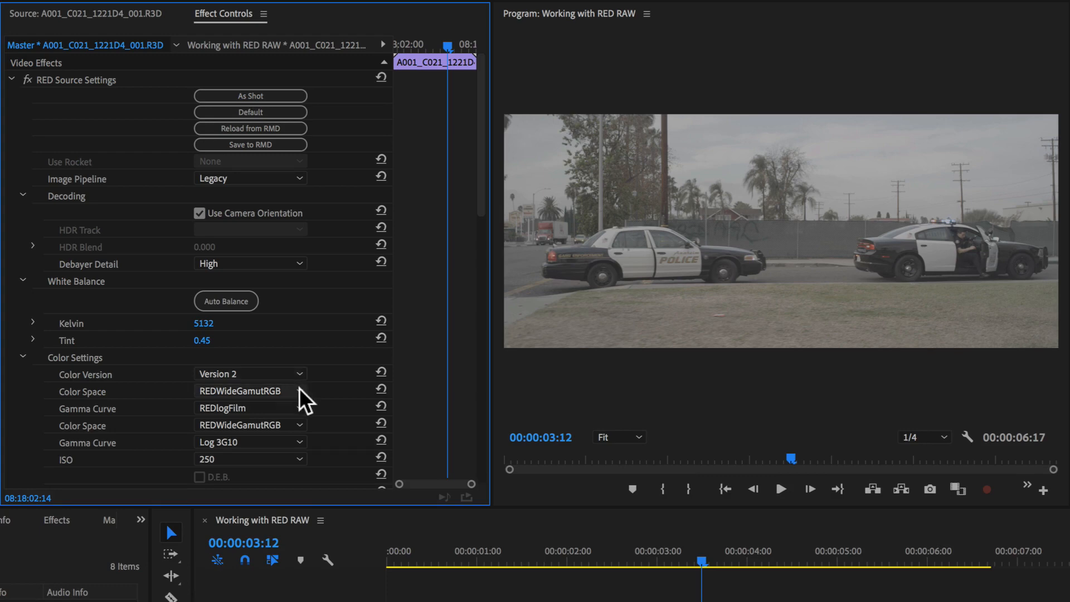
# - Examine the available color space and gamma curve options in the police car clip's Color Settings, leaving the selections as they are
pyautogui.click(300, 391)
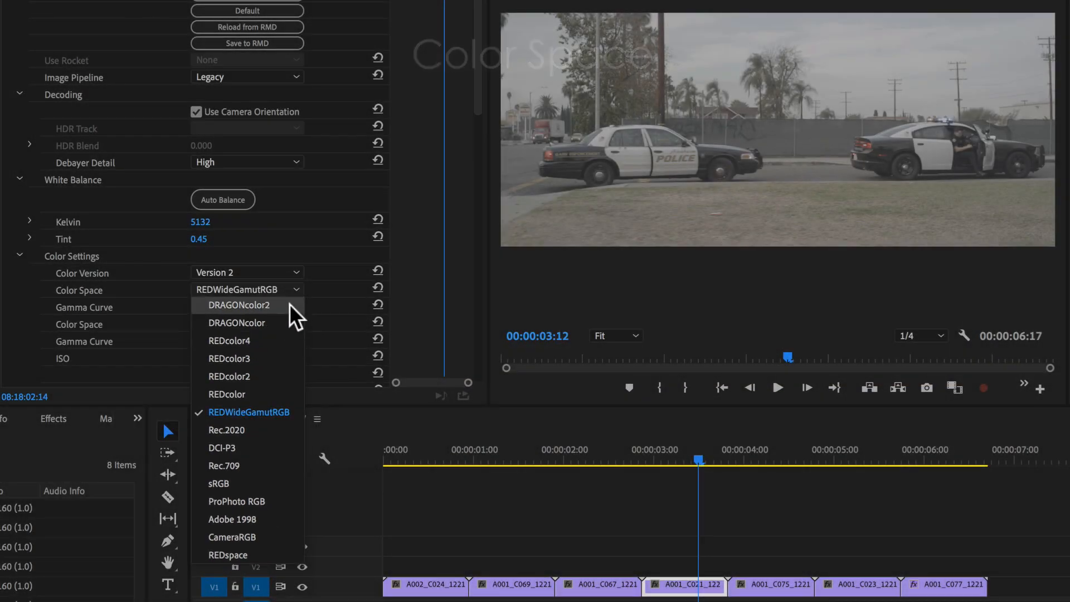
pyautogui.click(294, 289)
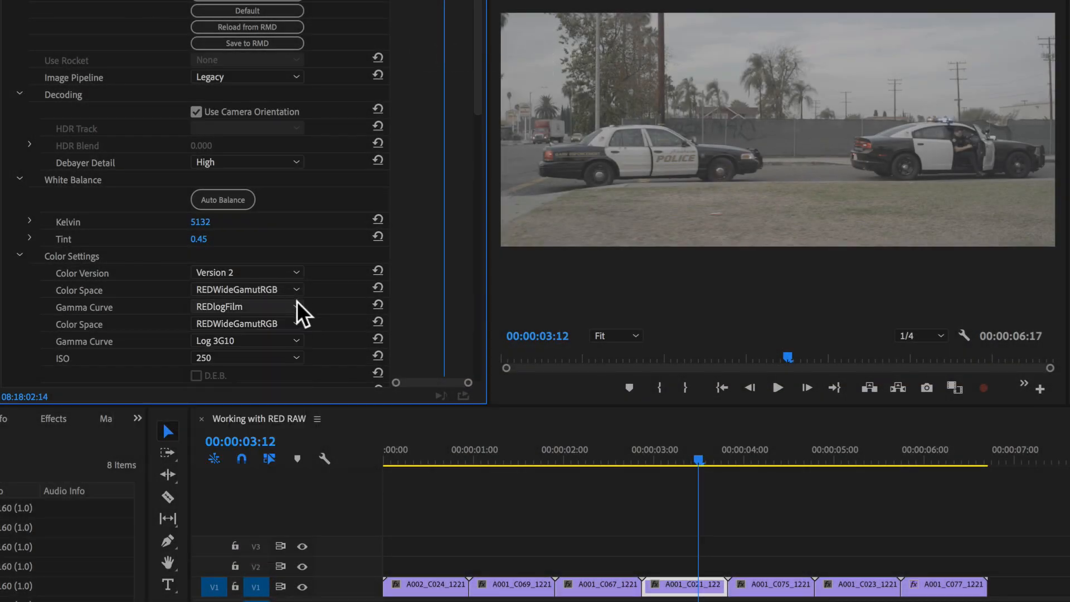
pyautogui.click(296, 307)
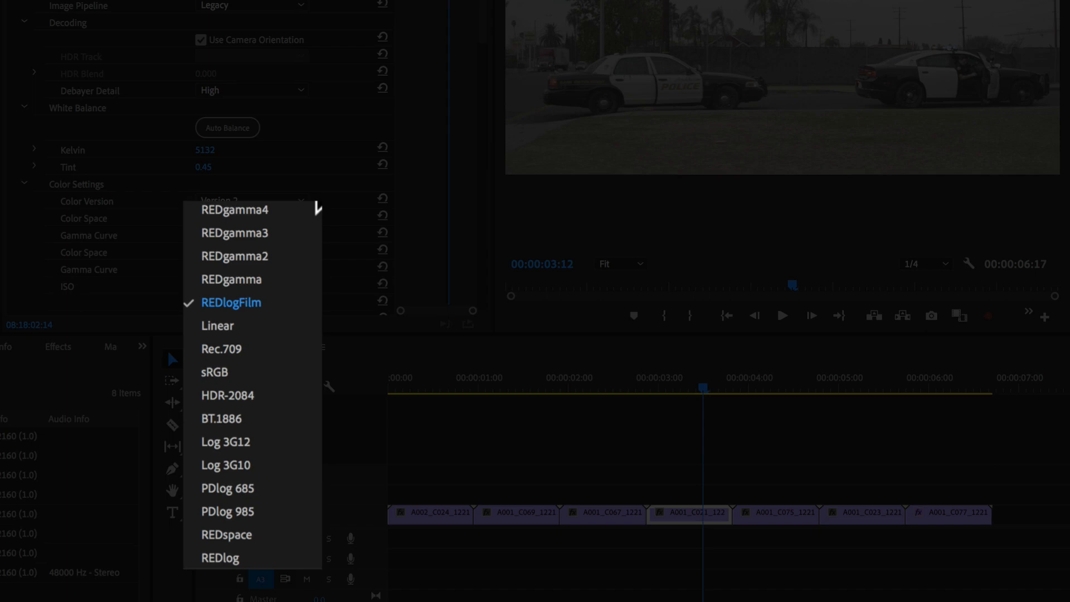
pyautogui.click(301, 232)
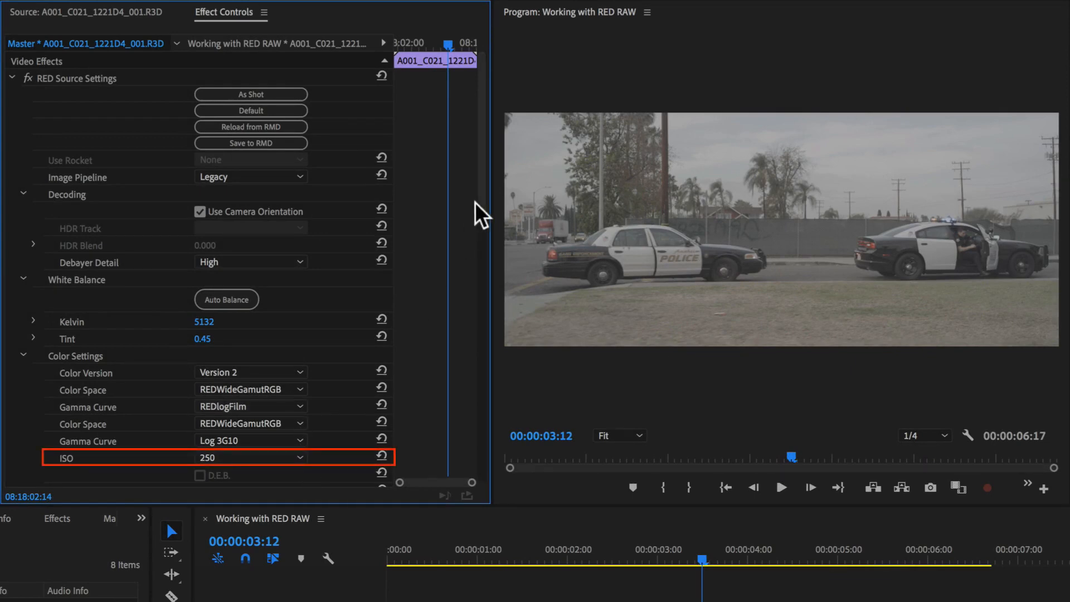
# - Review the remaining RED Source Settings, including the red, green and blue curves and the lift, gamma and gain controls
pyautogui.moveTo(481, 216); pyautogui.dragTo(477, 318)
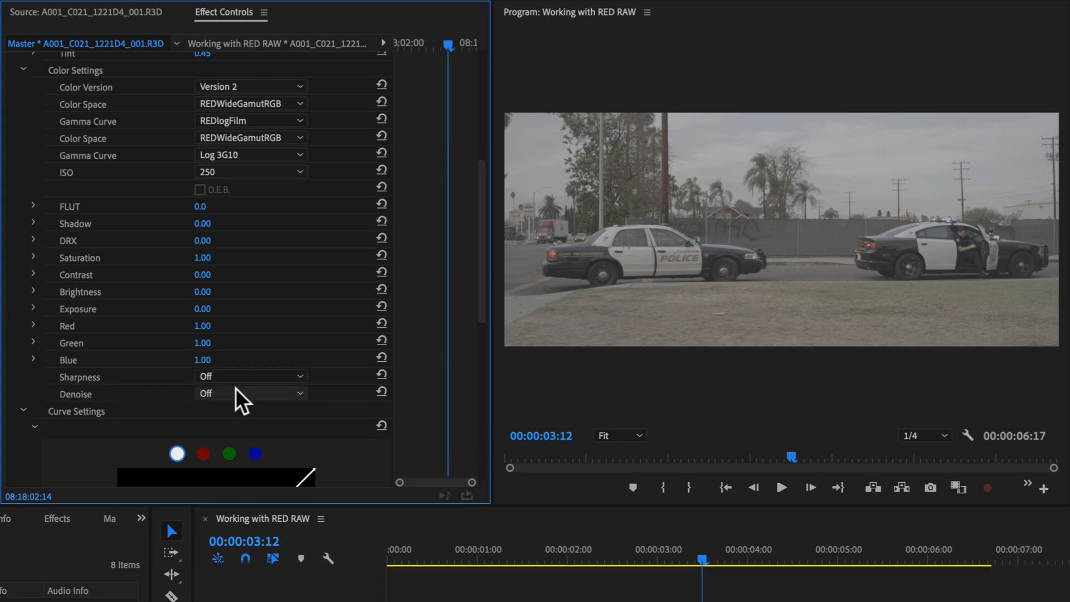
pyautogui.moveTo(485, 303); pyautogui.dragTo(480, 423)
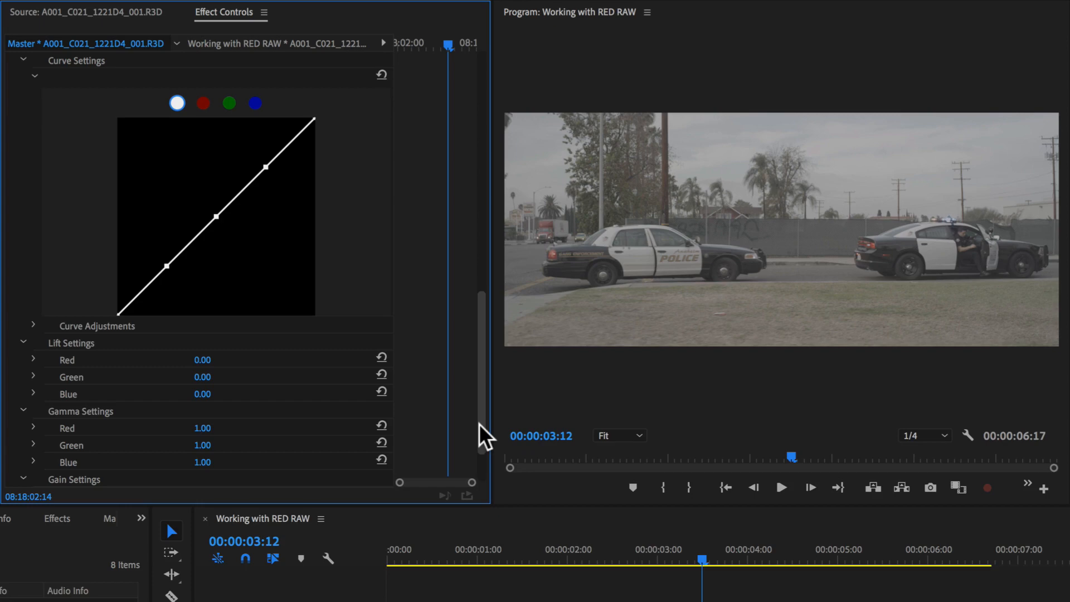
pyautogui.click(204, 103)
pyautogui.click(230, 104)
pyautogui.click(255, 103)
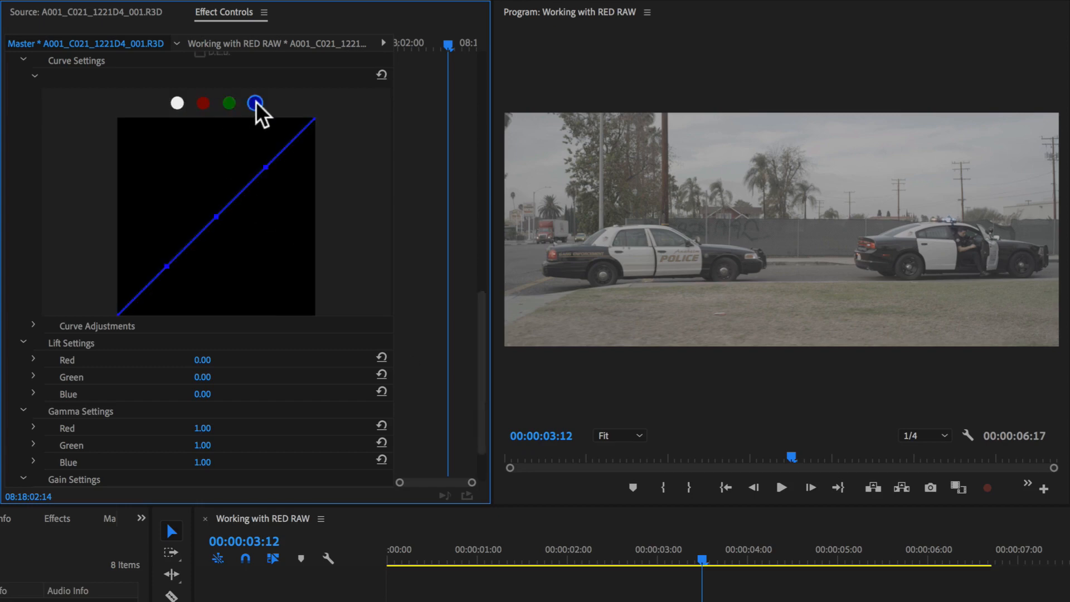
pyautogui.moveTo(482, 314); pyautogui.dragTo(486, 358)
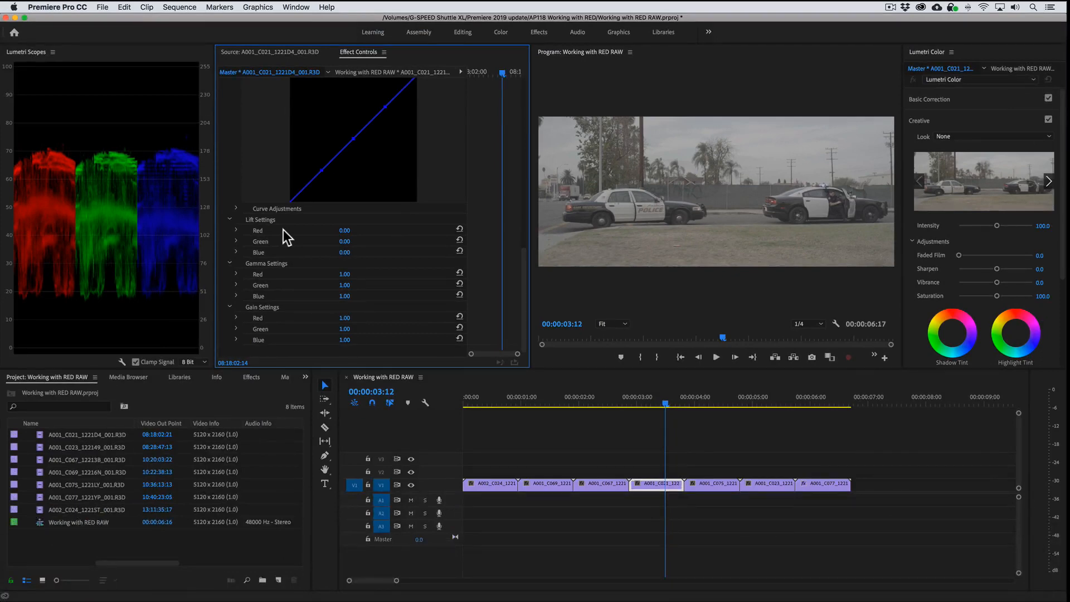
# - Step through the sequence from its start to the classroom clip A001_C075 and show its master clip RED Source Settings
pyautogui.click(456, 397)
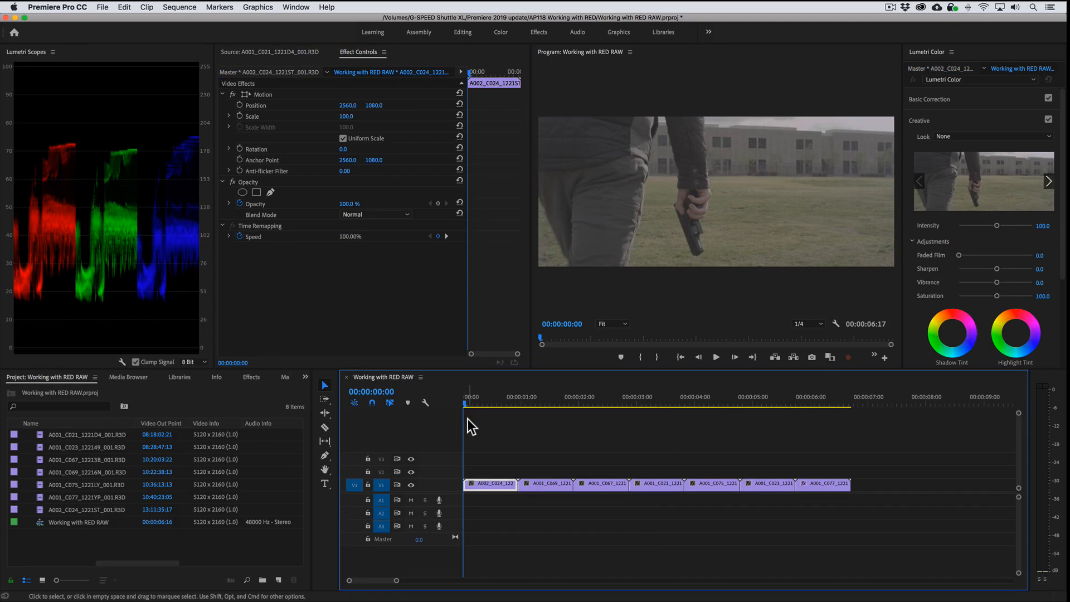
pyautogui.press('Down')
pyautogui.press('Down')
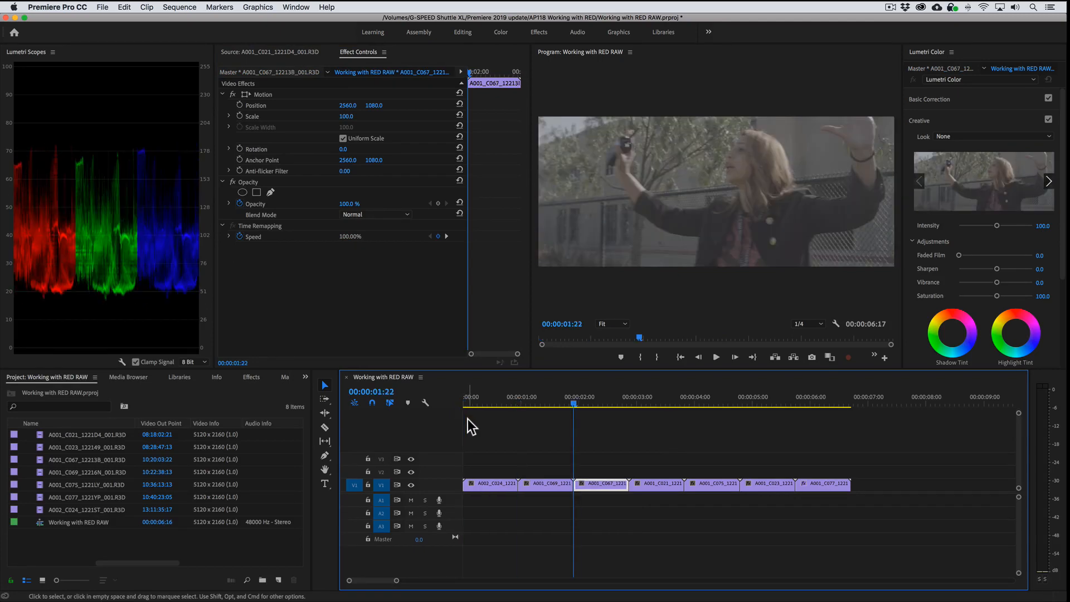
pyautogui.press('Down')
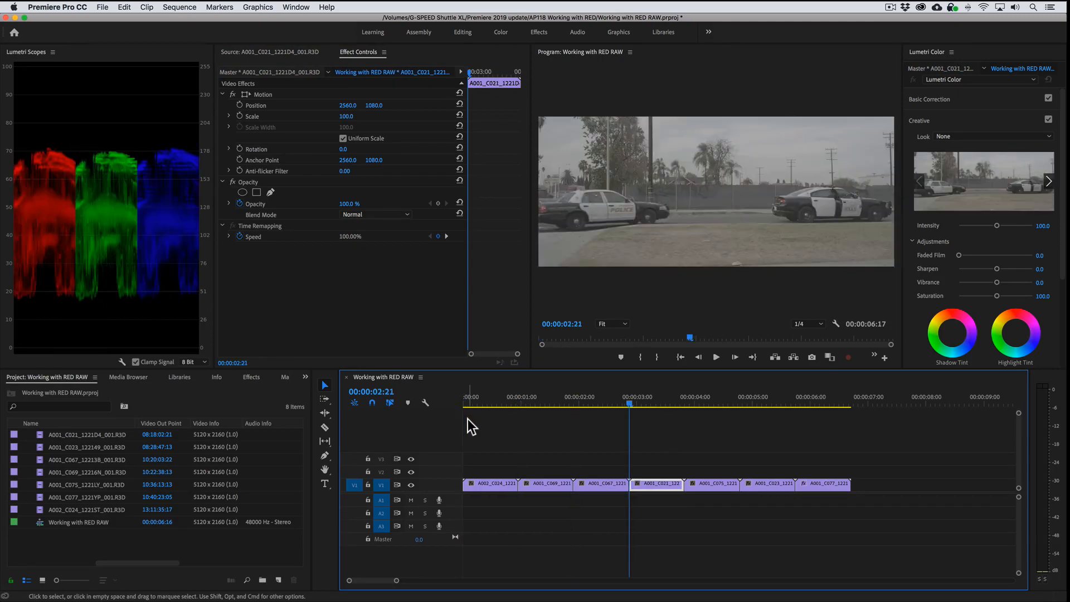
pyautogui.press('Down')
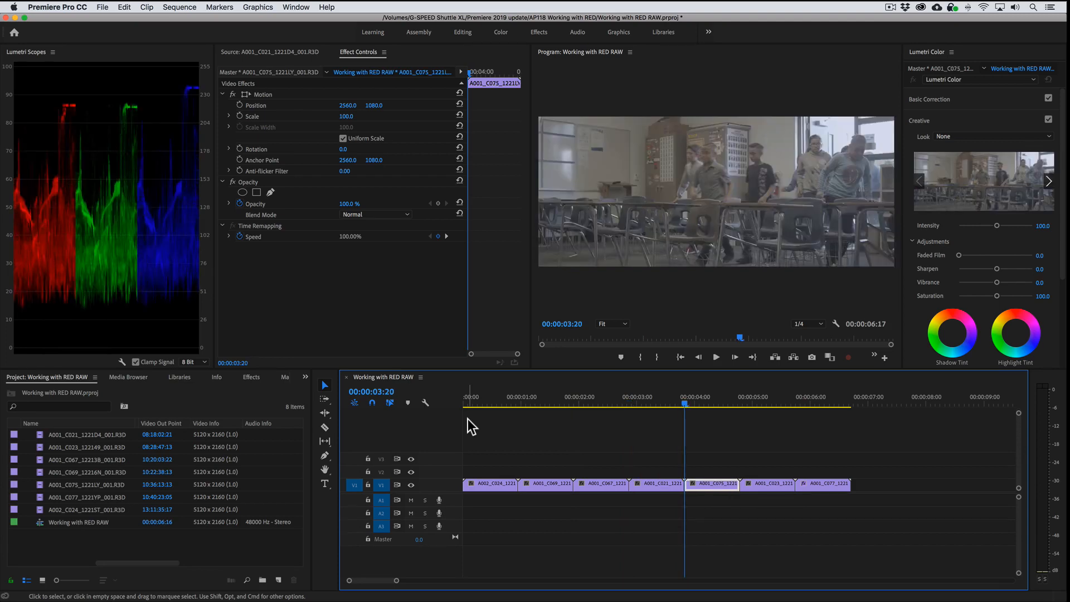
pyautogui.doubleClick(705, 484)
pyautogui.click(457, 55)
pyautogui.click(300, 72)
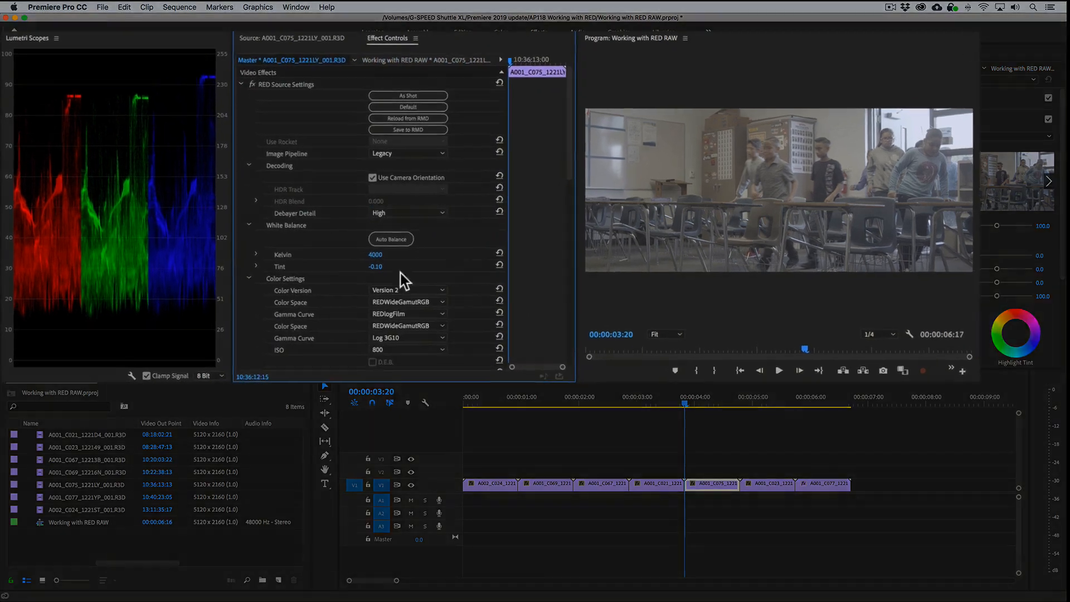
# - Set the classroom master clip's first color space to REDcolor4 and its first gamma curve to REDgamma4
pyautogui.click(437, 301)
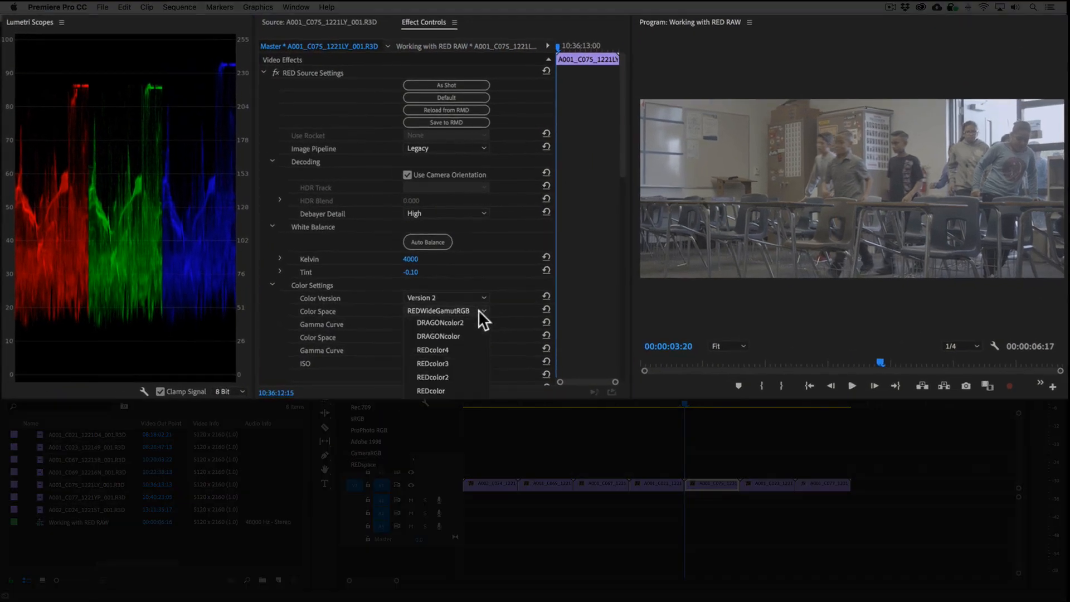
pyautogui.click(415, 334)
pyautogui.click(422, 314)
pyautogui.click(460, 335)
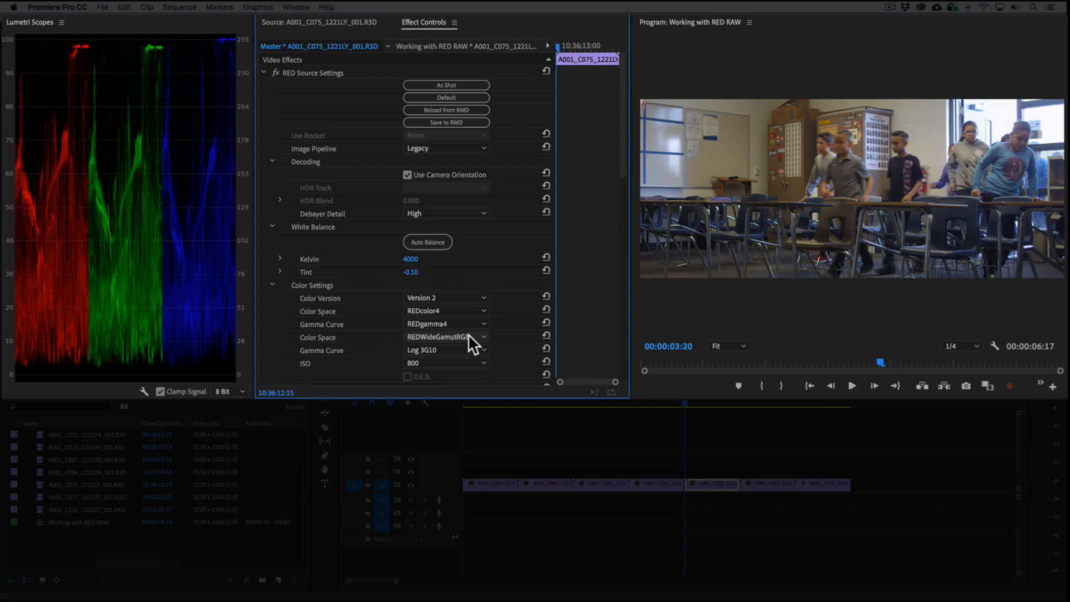
# - Set the master clip of the following hallway shot, A001_C023, to the REDcolor4 color space and REDgamma4 gamma curve
pyautogui.press('Down')
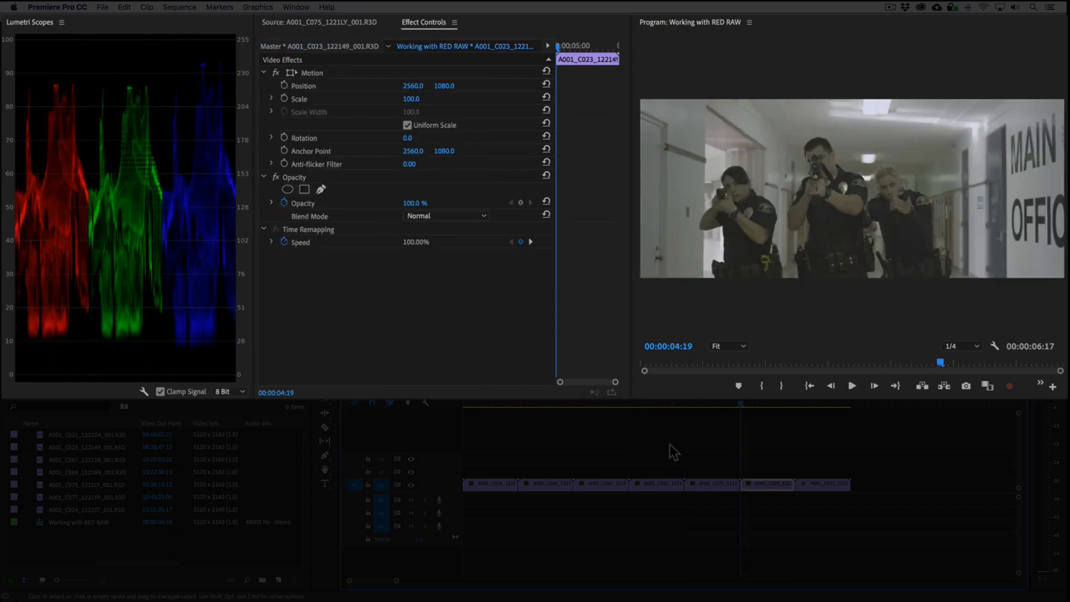
pyautogui.click(353, 45)
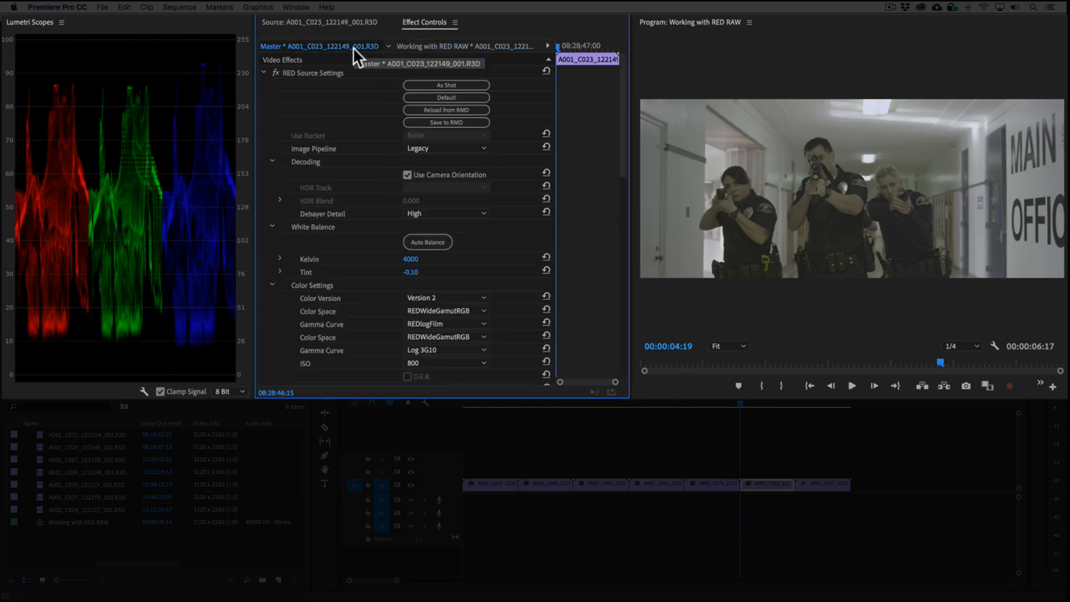
pyautogui.click(450, 311)
pyautogui.click(446, 349)
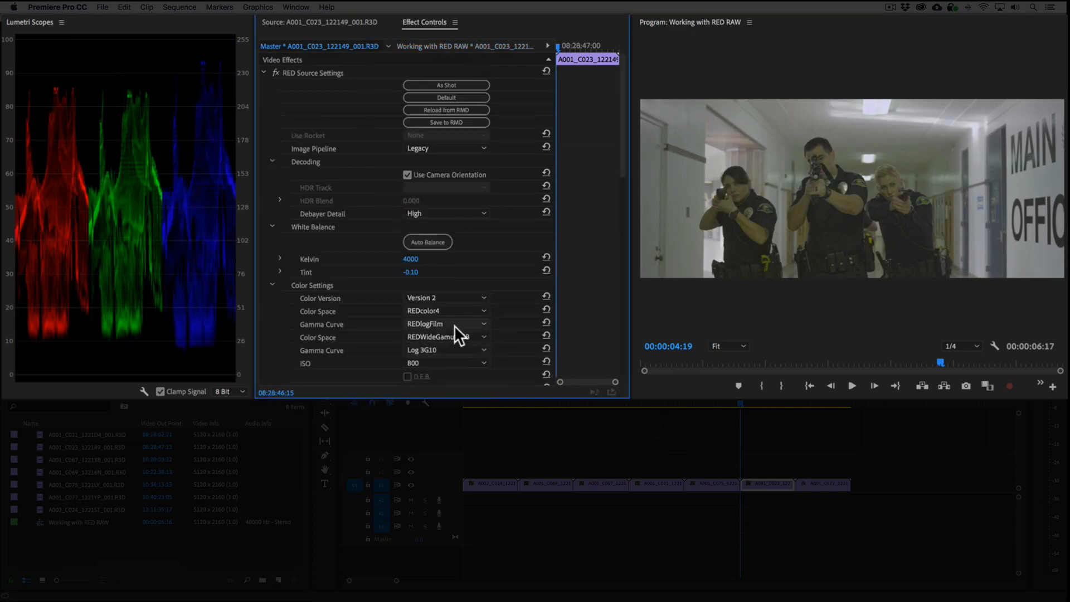
pyautogui.click(454, 325)
pyautogui.click(455, 334)
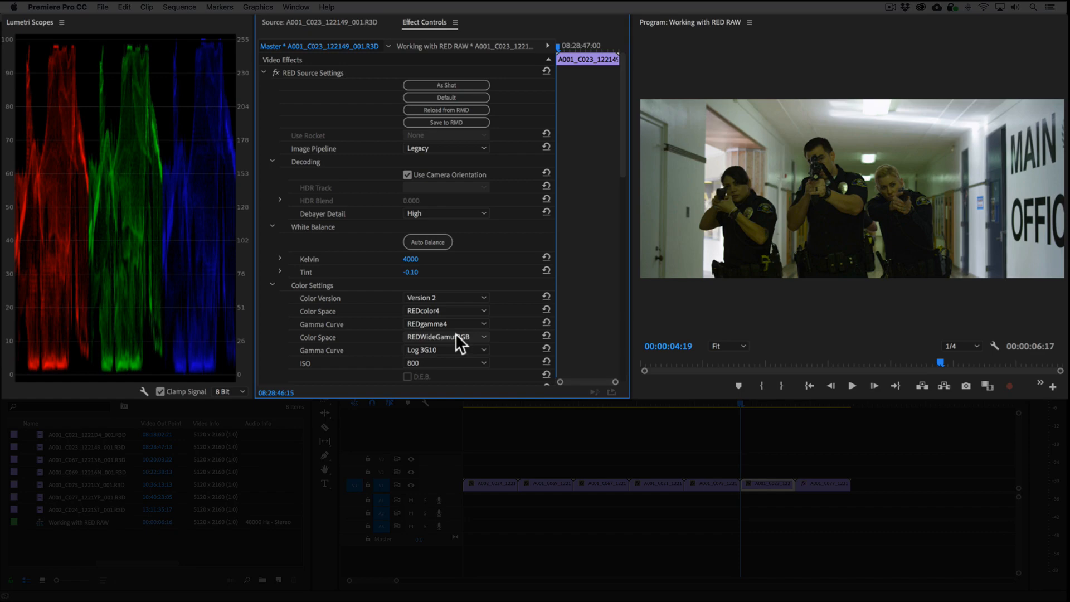
# - Adjust the hallway clip's white balance to Kelvin 4597 and Tint -8.96, and compare the image with RED Source Settings off and on
pyautogui.click(280, 257)
pyautogui.click(282, 295)
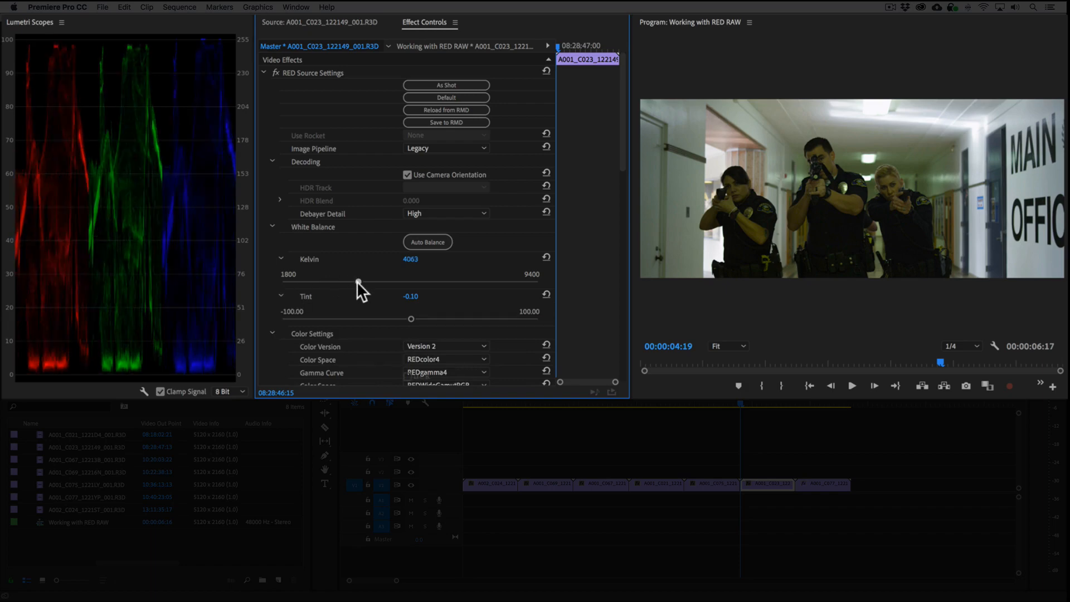
pyautogui.moveTo(357, 280); pyautogui.dragTo(374, 281)
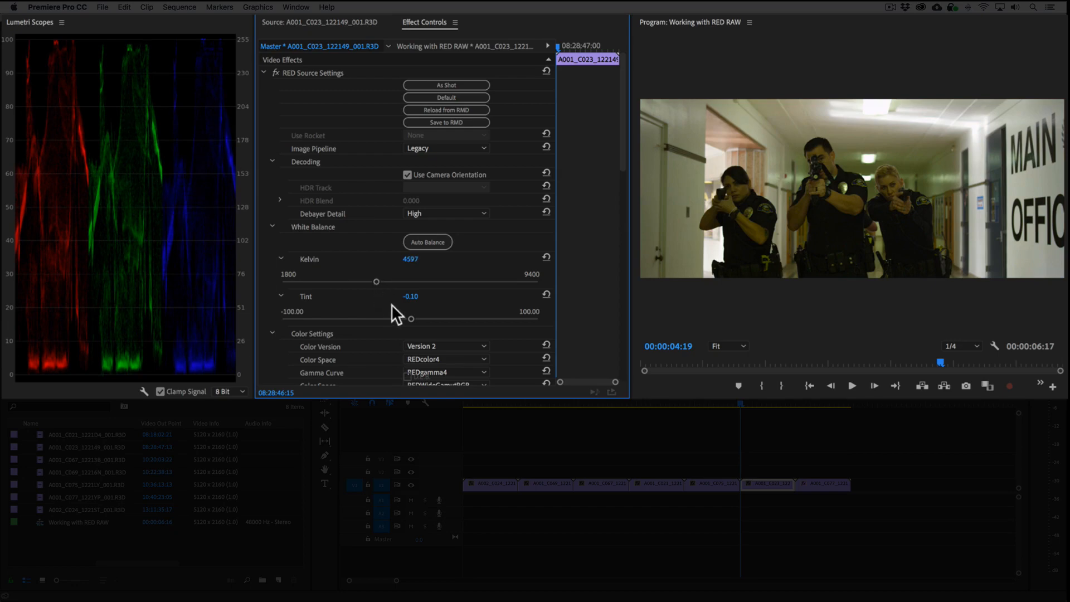
pyautogui.moveTo(409, 315); pyautogui.dragTo(400, 316)
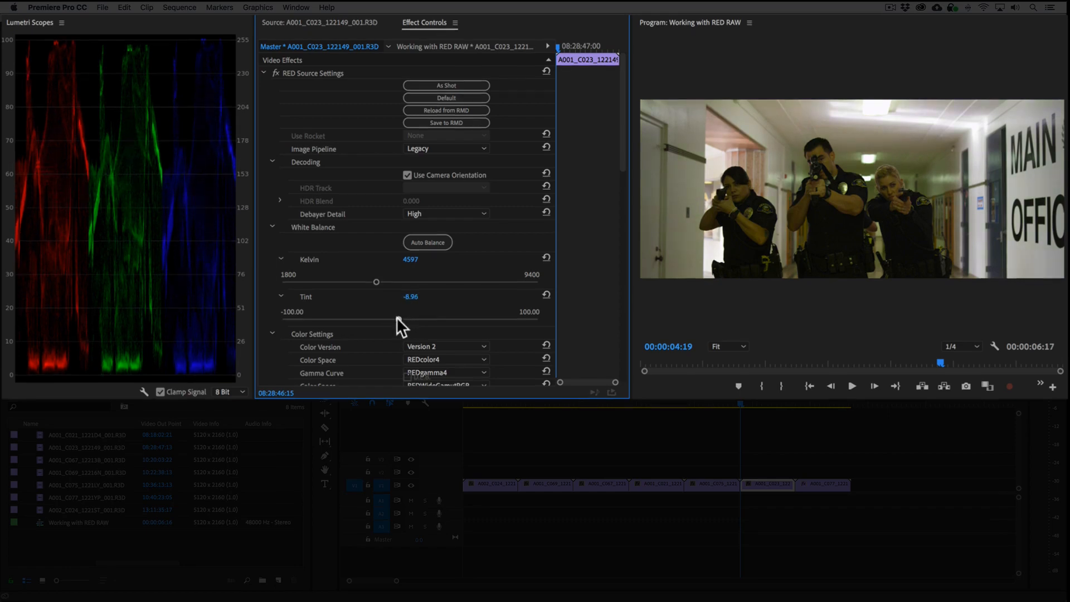
pyautogui.click(275, 73)
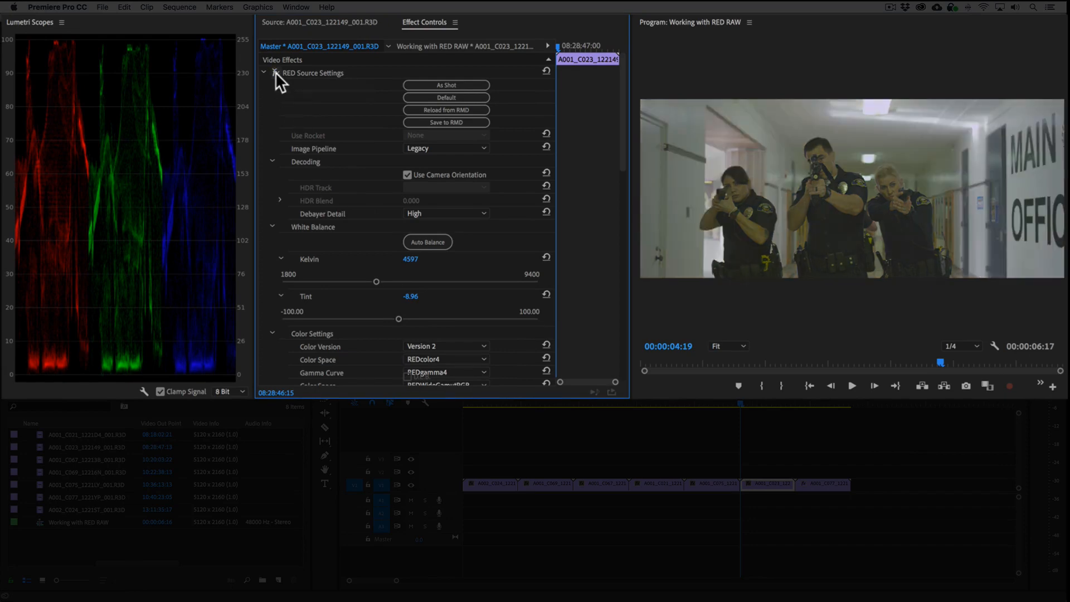
pyautogui.click(275, 72)
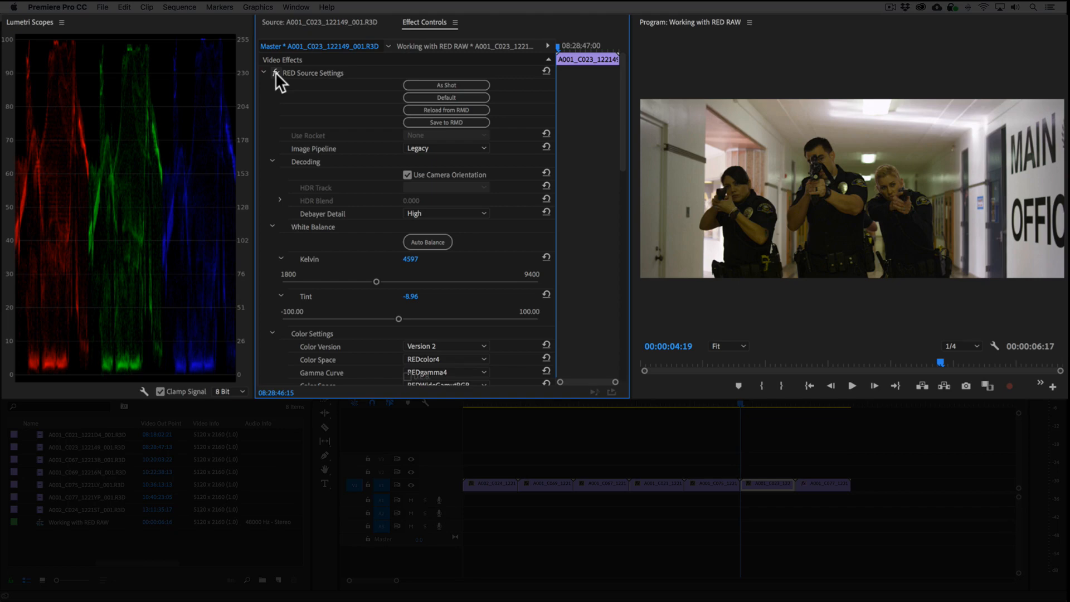
# - Go to the last clip in the sequence, A001_C077, and set its master clip's ISO to 1280 and FLUT to 1.0
pyautogui.click(774, 450)
pyautogui.press('Down')
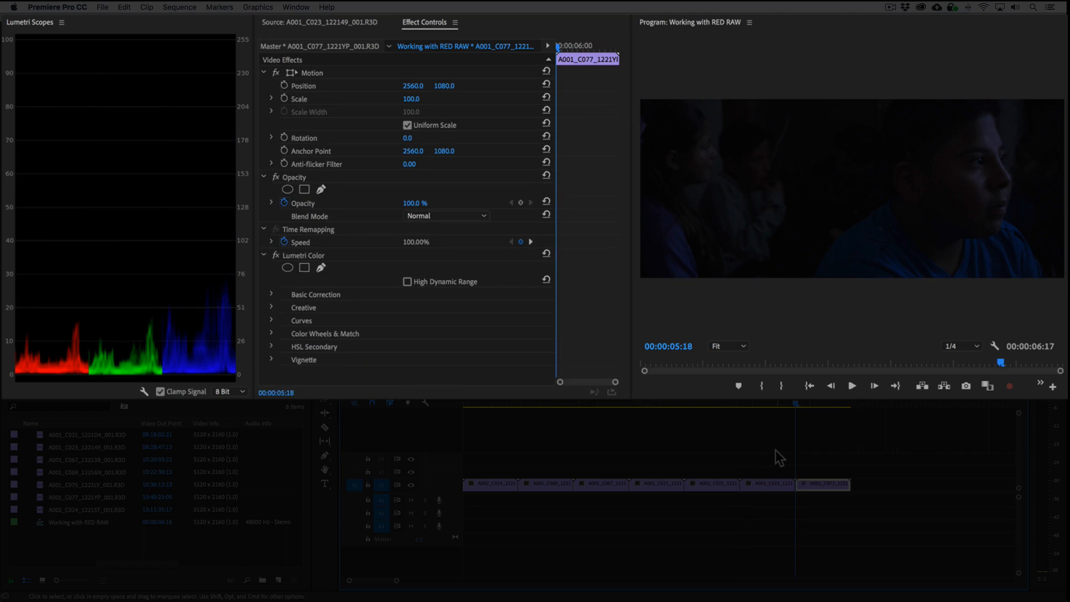
pyautogui.click(341, 46)
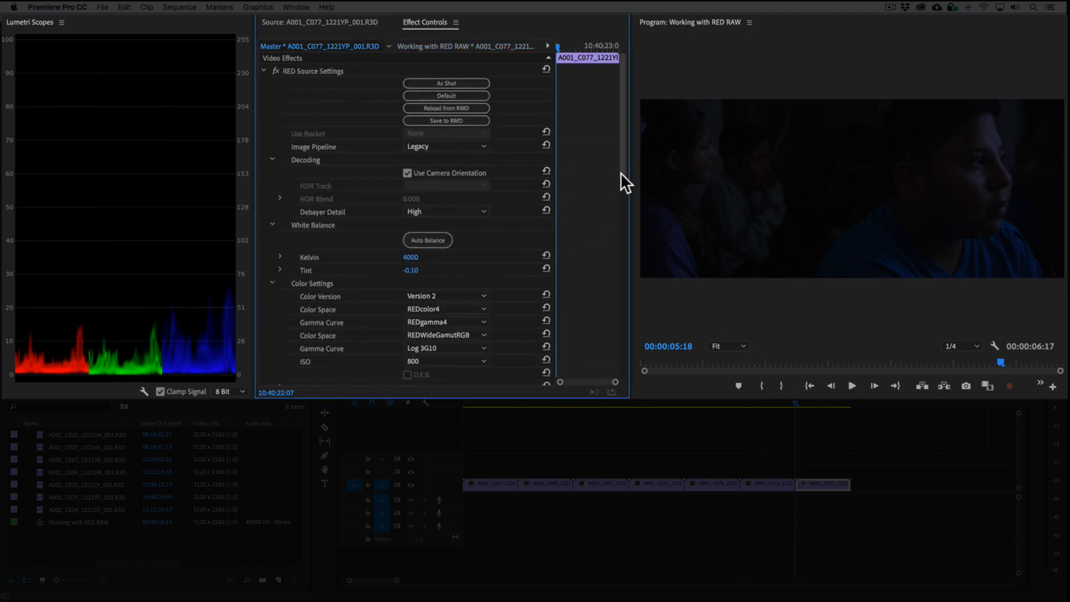
pyautogui.moveTo(621, 173); pyautogui.dragTo(631, 248)
pyautogui.click(487, 156)
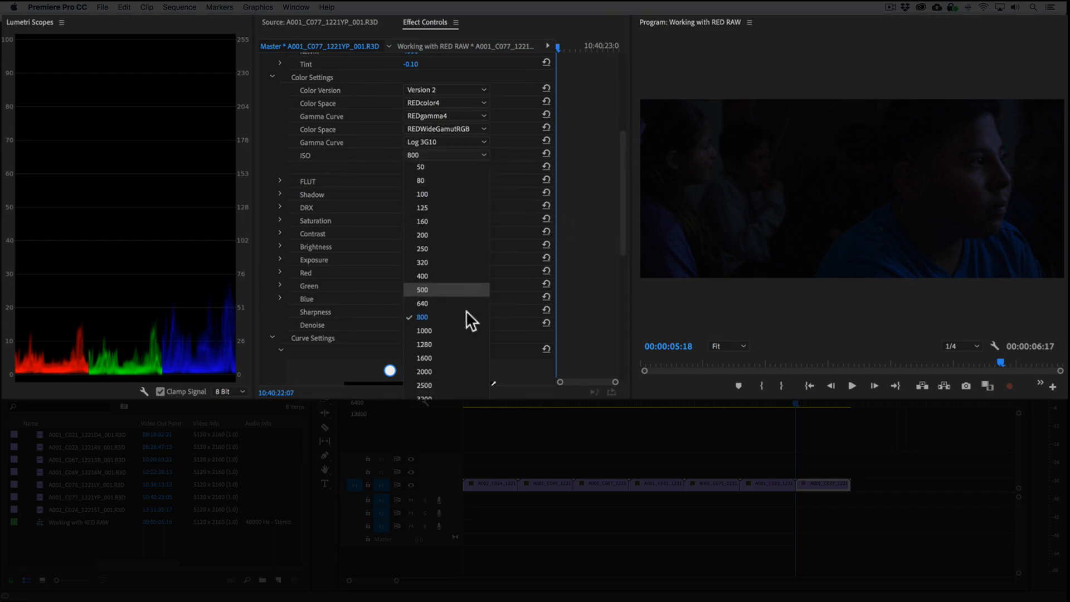
pyautogui.click(457, 341)
pyautogui.moveTo(407, 181)
pyautogui.mouseDown()
pyautogui.moveTo(446, 181)
pyautogui.moveTo(419, 181)
pyautogui.mouseUp()
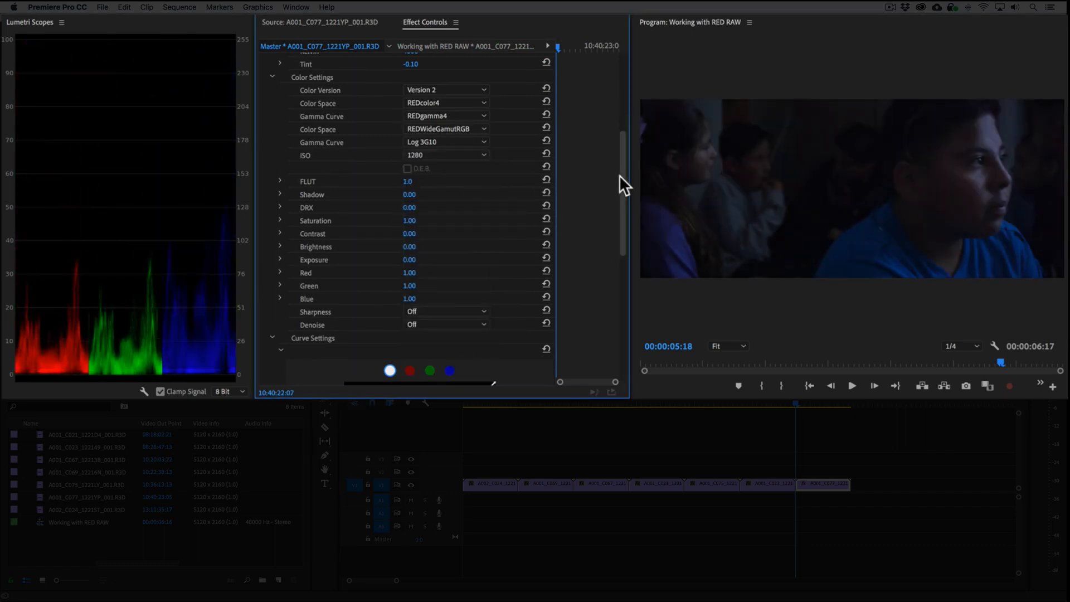
# - Set the A001_C077 master clip's Kelvin to 5363, Shadow to 0.10 and Exposure to 0.08
pyautogui.scroll(2, 620, 171)
pyautogui.moveTo(423, 89); pyautogui.dragTo(501, 89)
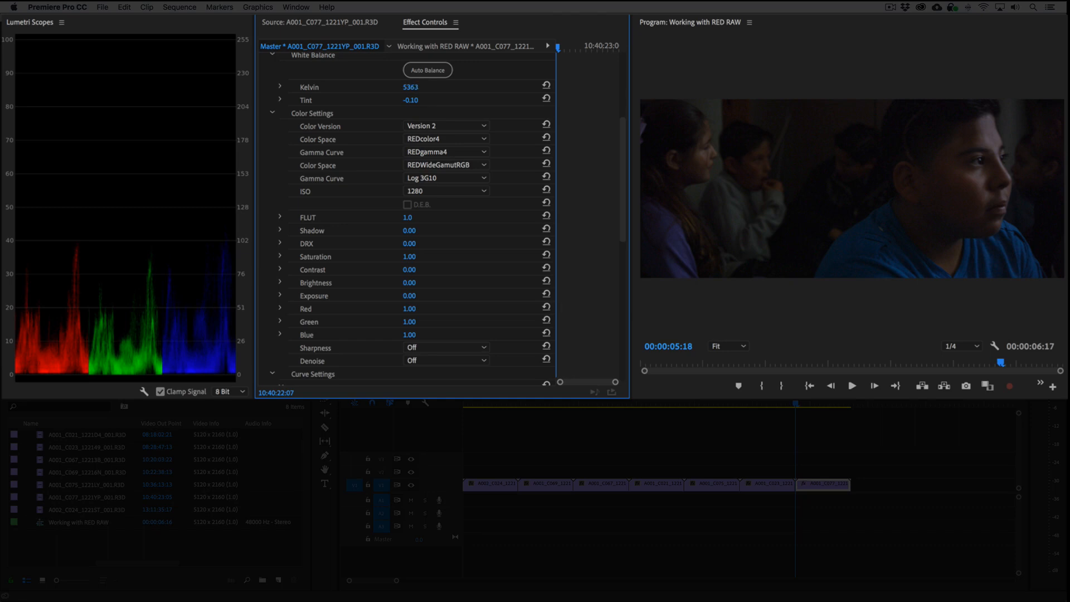
pyautogui.moveTo(411, 237); pyautogui.dragTo(422, 231)
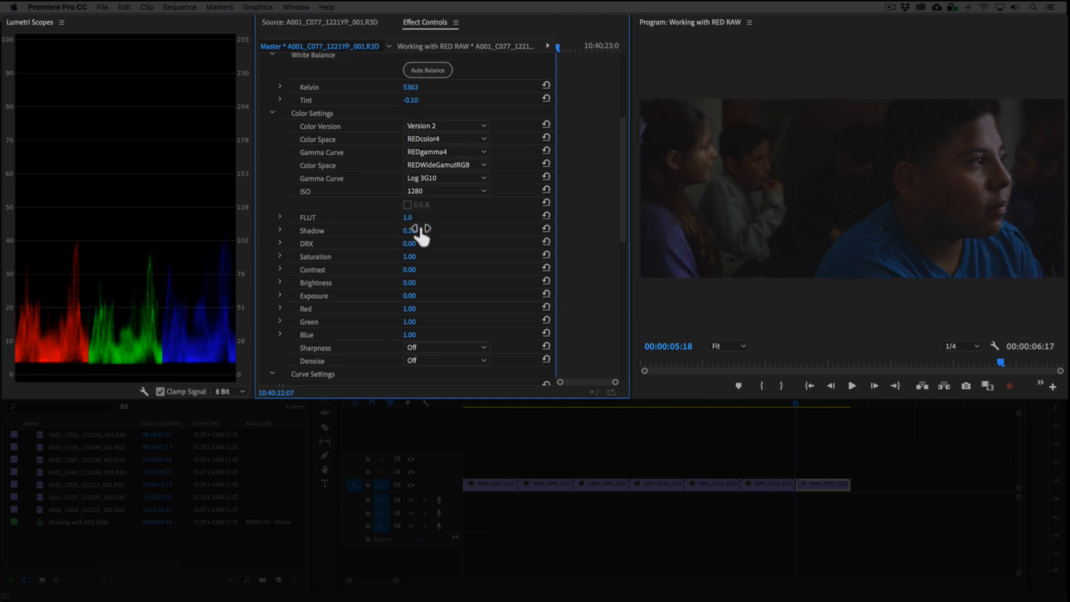
pyautogui.click(409, 297)
pyautogui.write('.08')
pyautogui.press('Return')
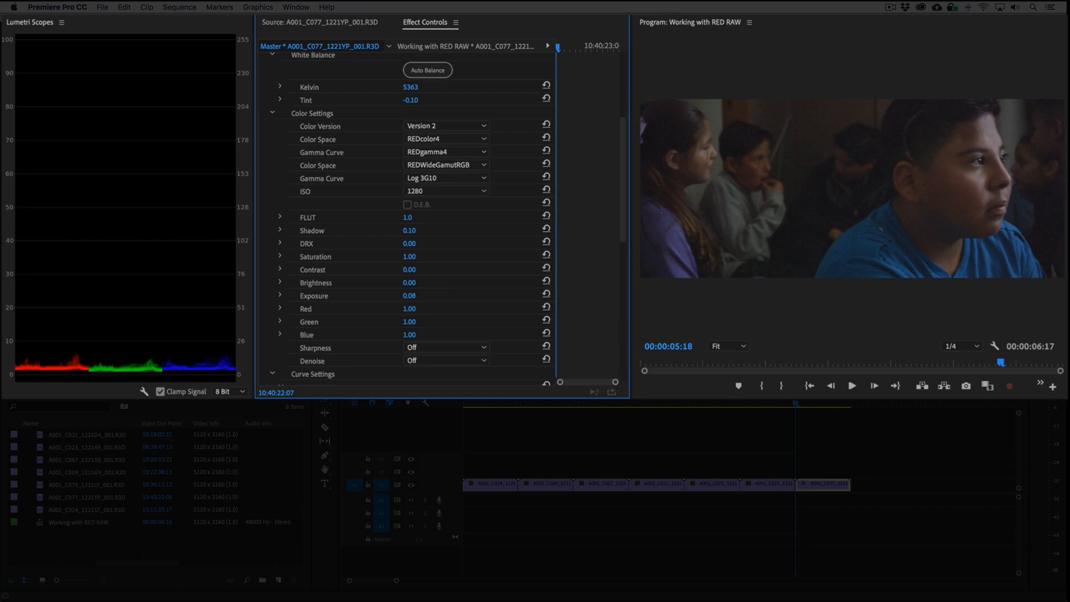
# - Compare the A001_C077 image with RED Source Settings switched off and back on
pyautogui.moveTo(623, 133); pyautogui.dragTo(629, 66)
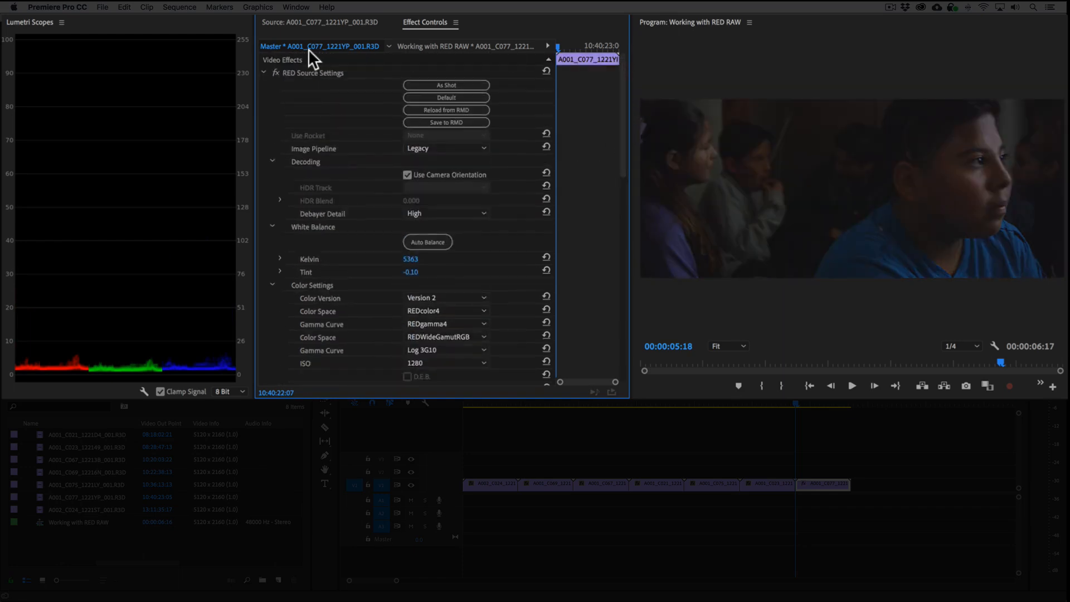
pyautogui.click(275, 73)
pyautogui.click(275, 73)
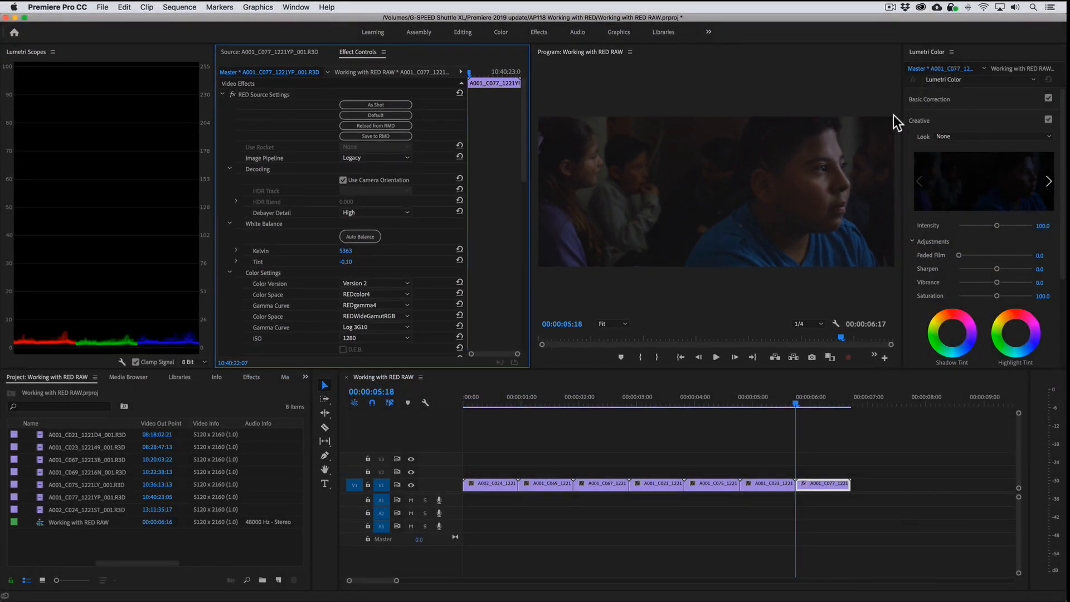
# - Apply the ASCEND - Brooklyn creative look to the A001_C077 master clip in Lumetri Color with Intensity 33.8
pyautogui.click(954, 136)
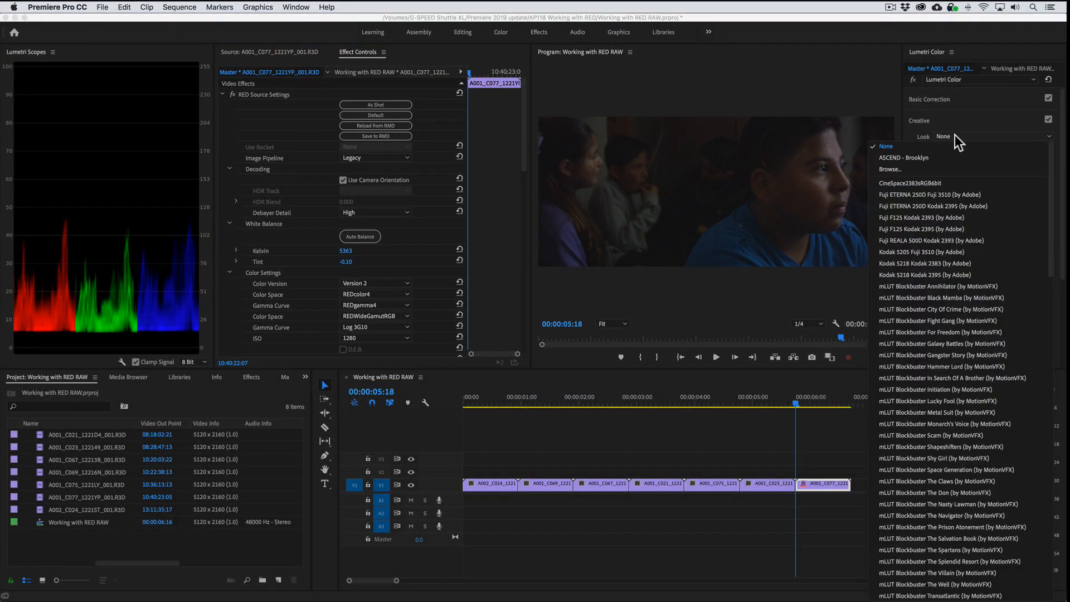
pyautogui.click(932, 156)
pyautogui.moveTo(996, 225); pyautogui.dragTo(972, 225)
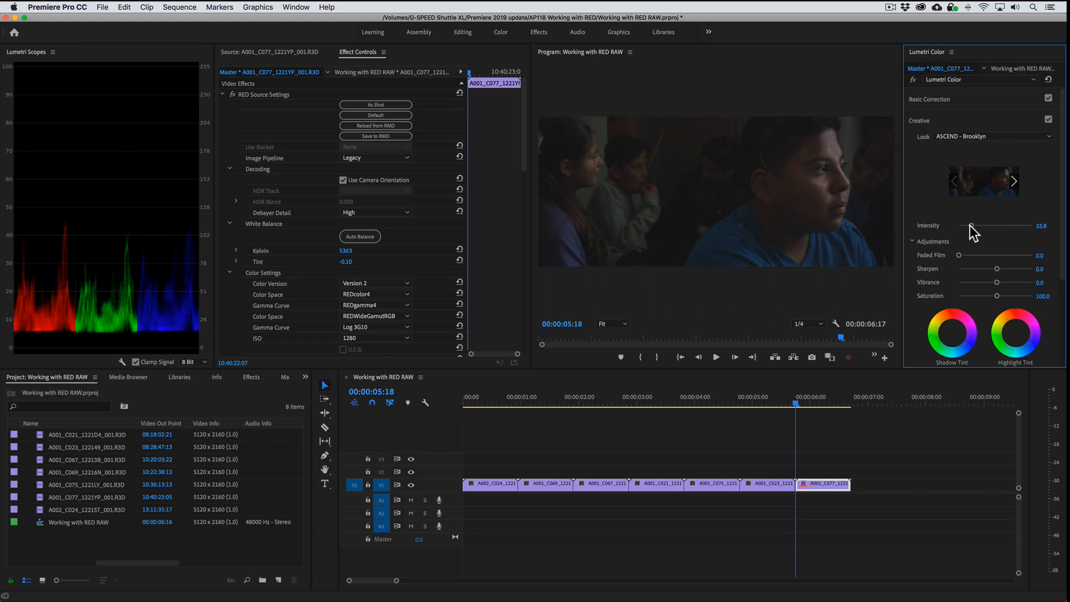